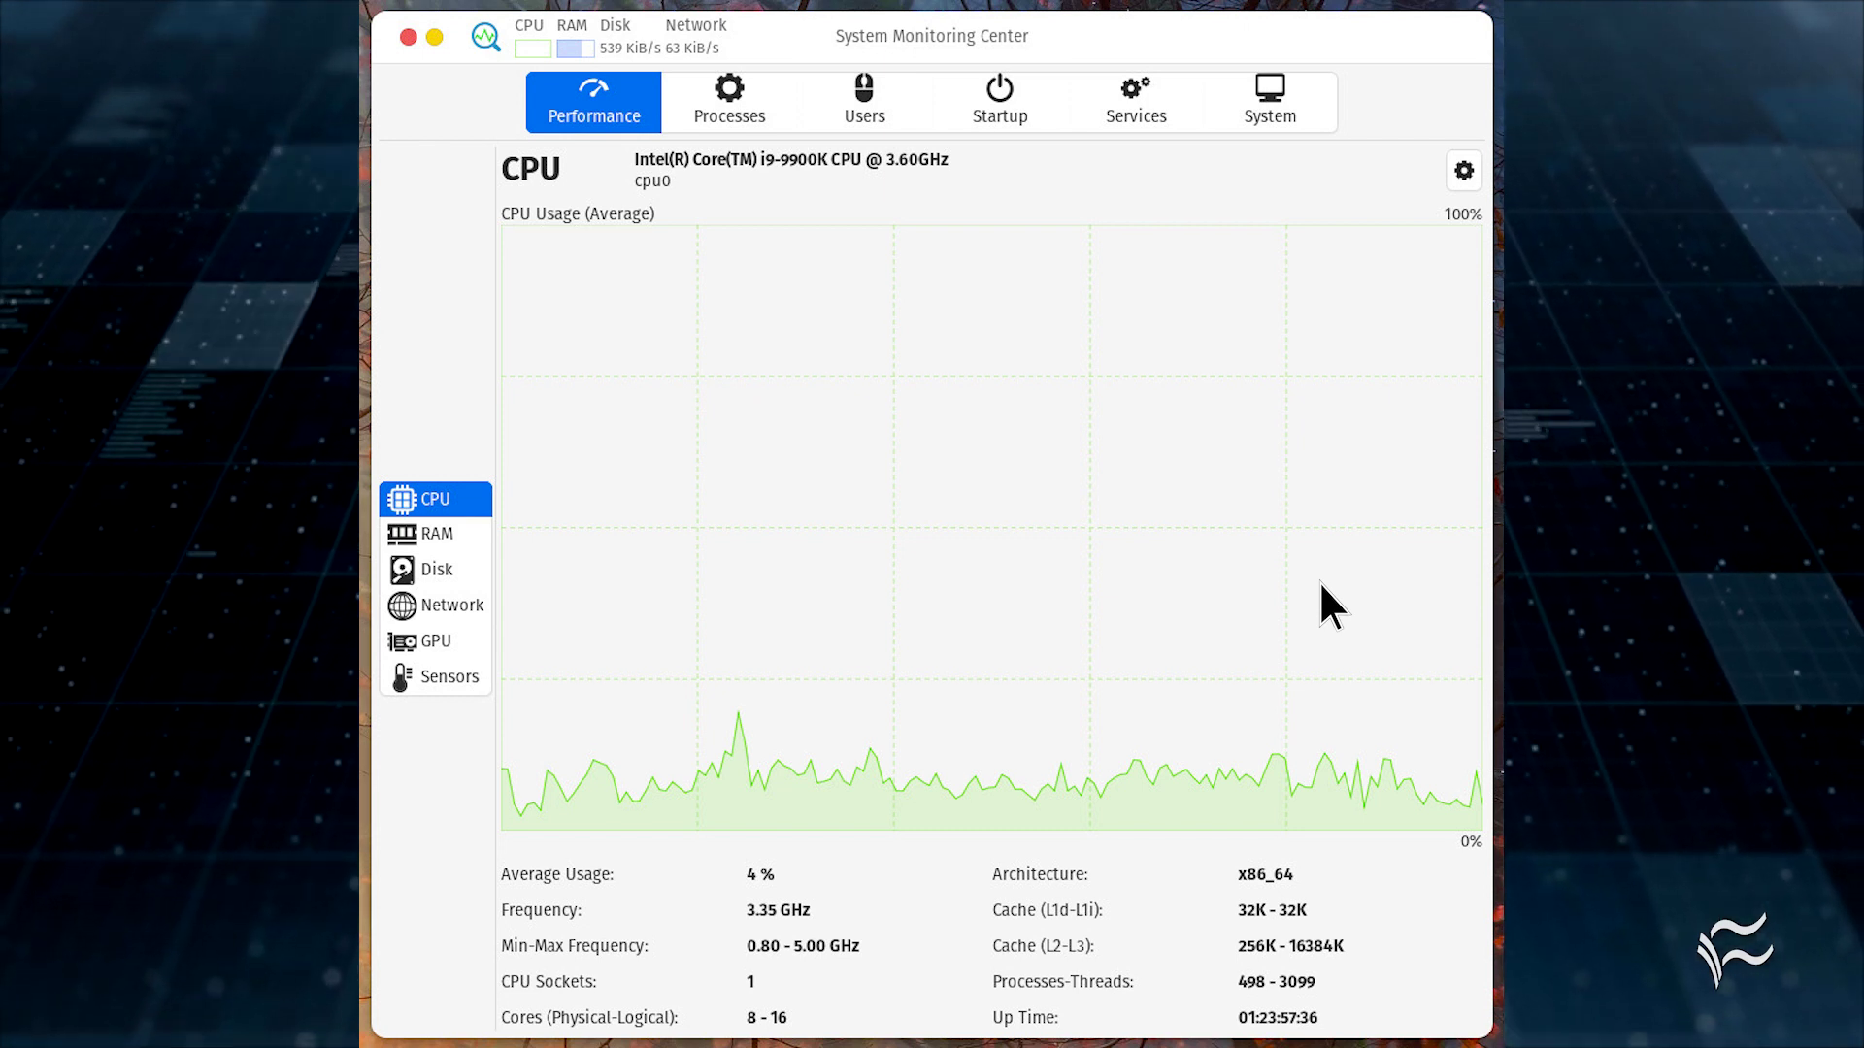
- Switch to the Processes view to list the running processes
{"action": "left_click", "coordinate": [728, 102]}
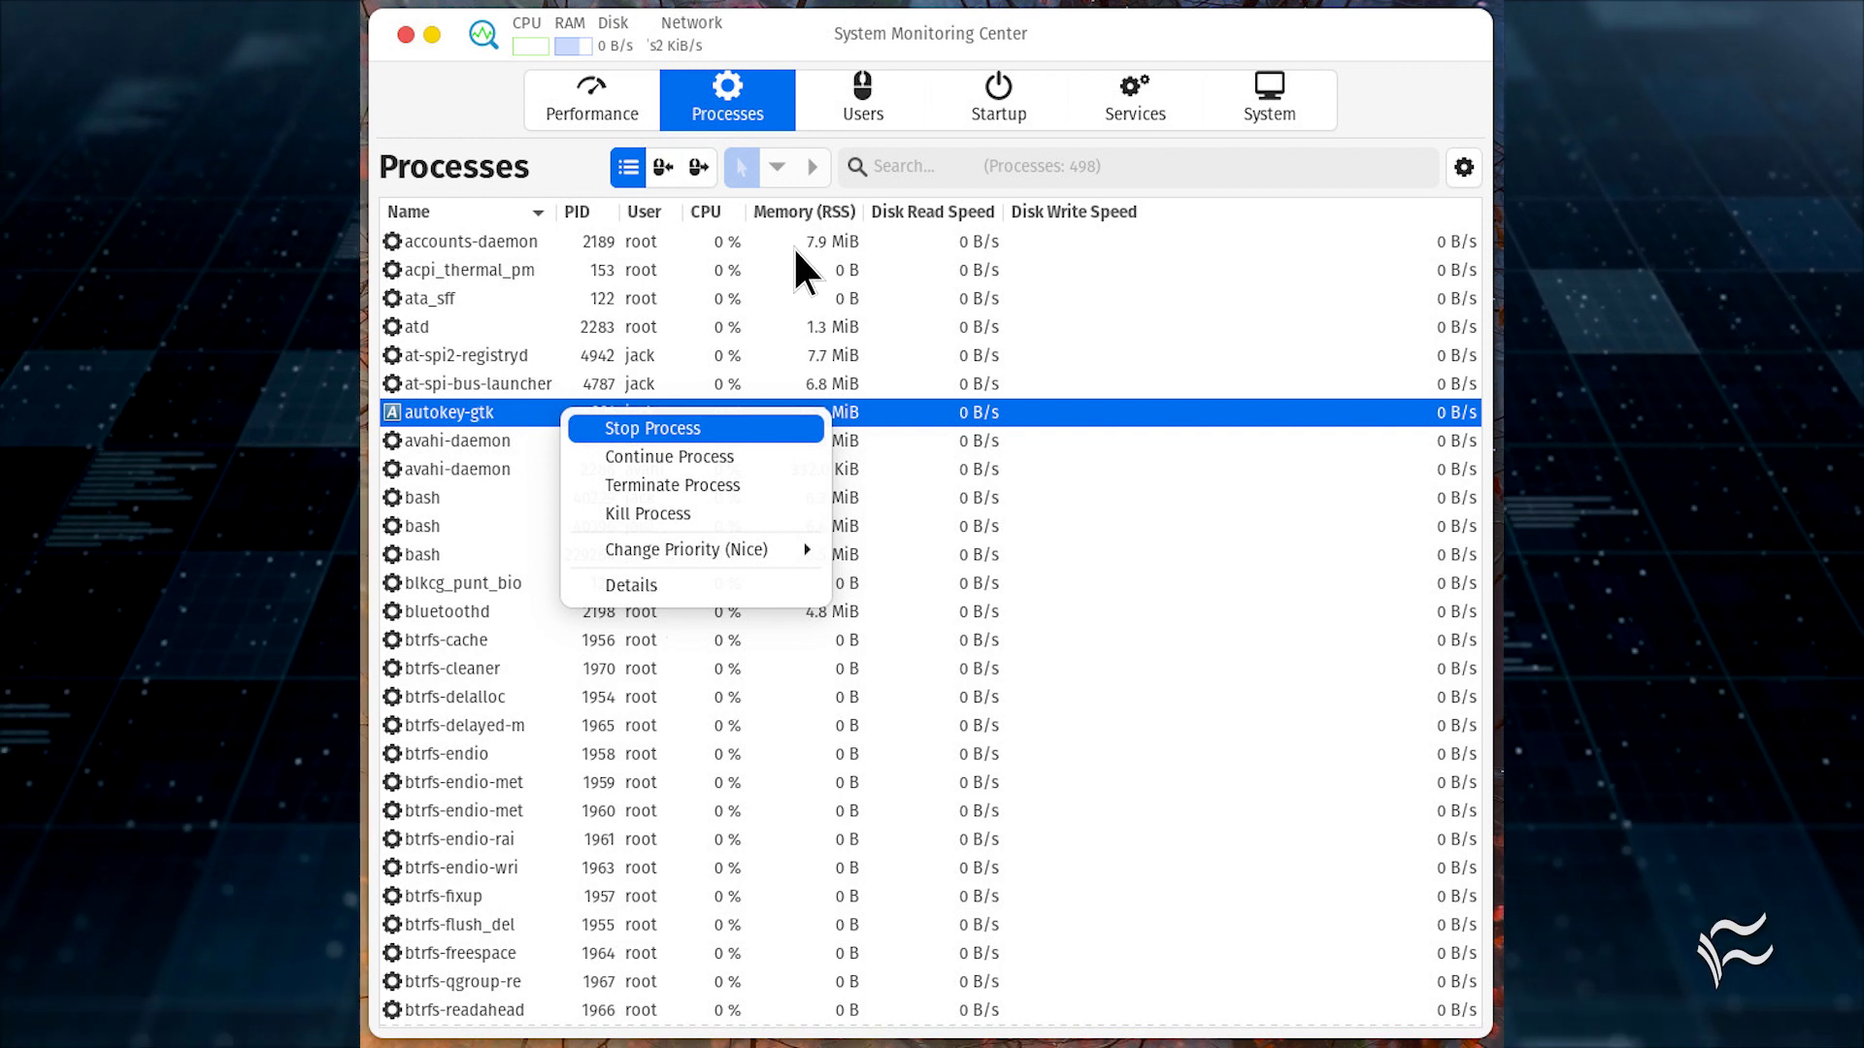
- Switch to the Users view to see the system's user accounts
{"action": "left_click", "coordinate": [861, 90]}
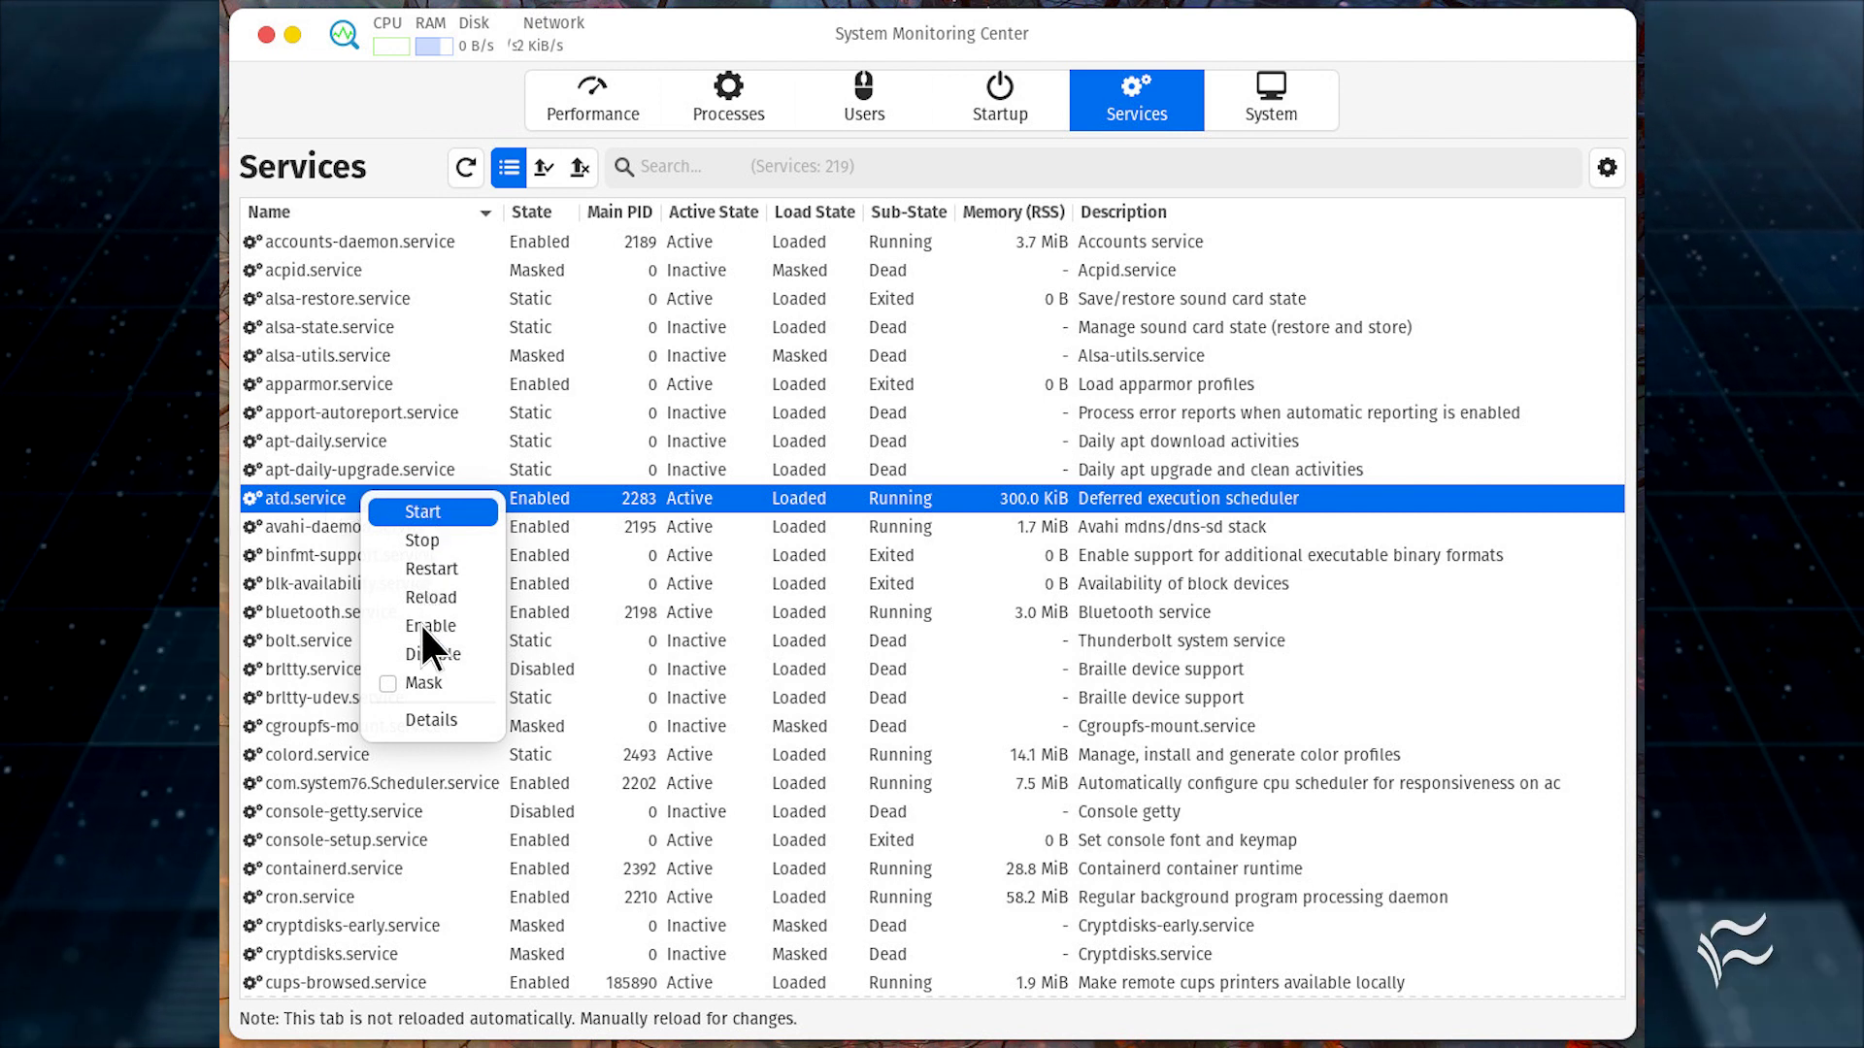
- Open the atd.service details, then move to the System information overview
{"action": "left_click", "coordinate": [424, 720]}
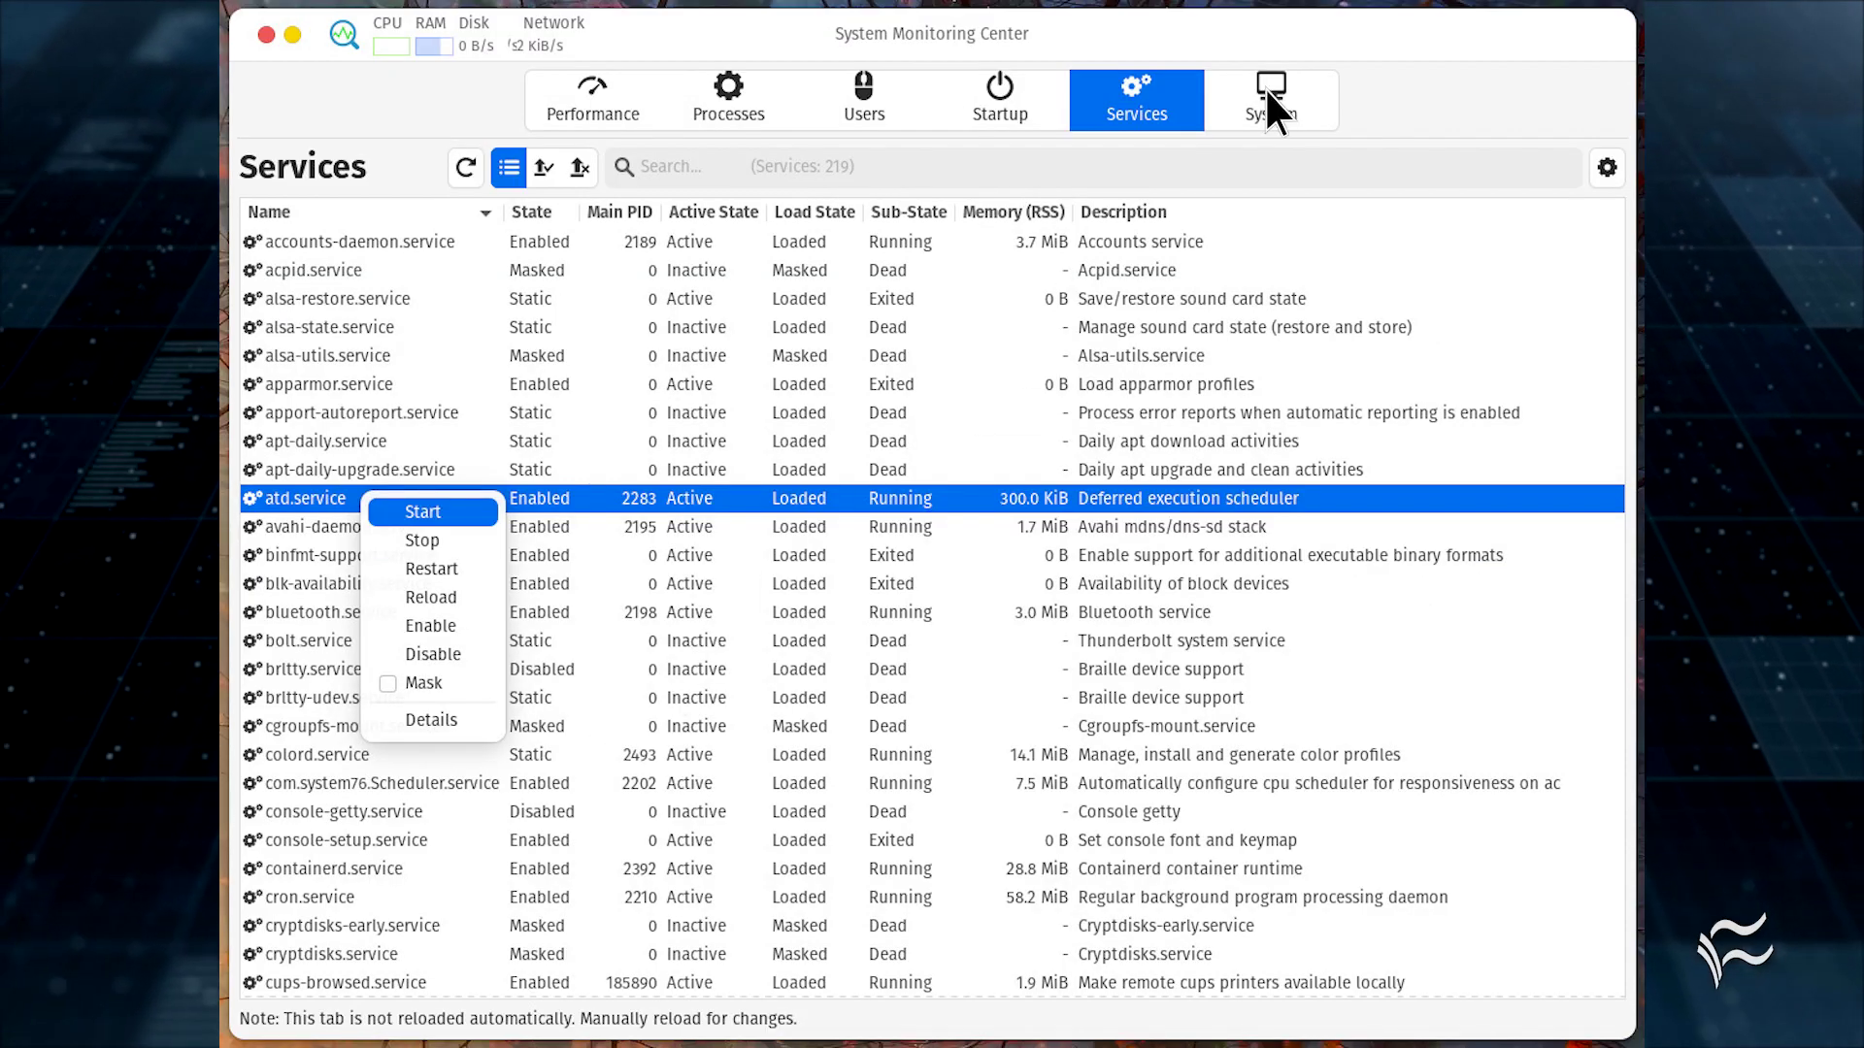
{"action": "left_click", "coordinate": [1265, 92]}
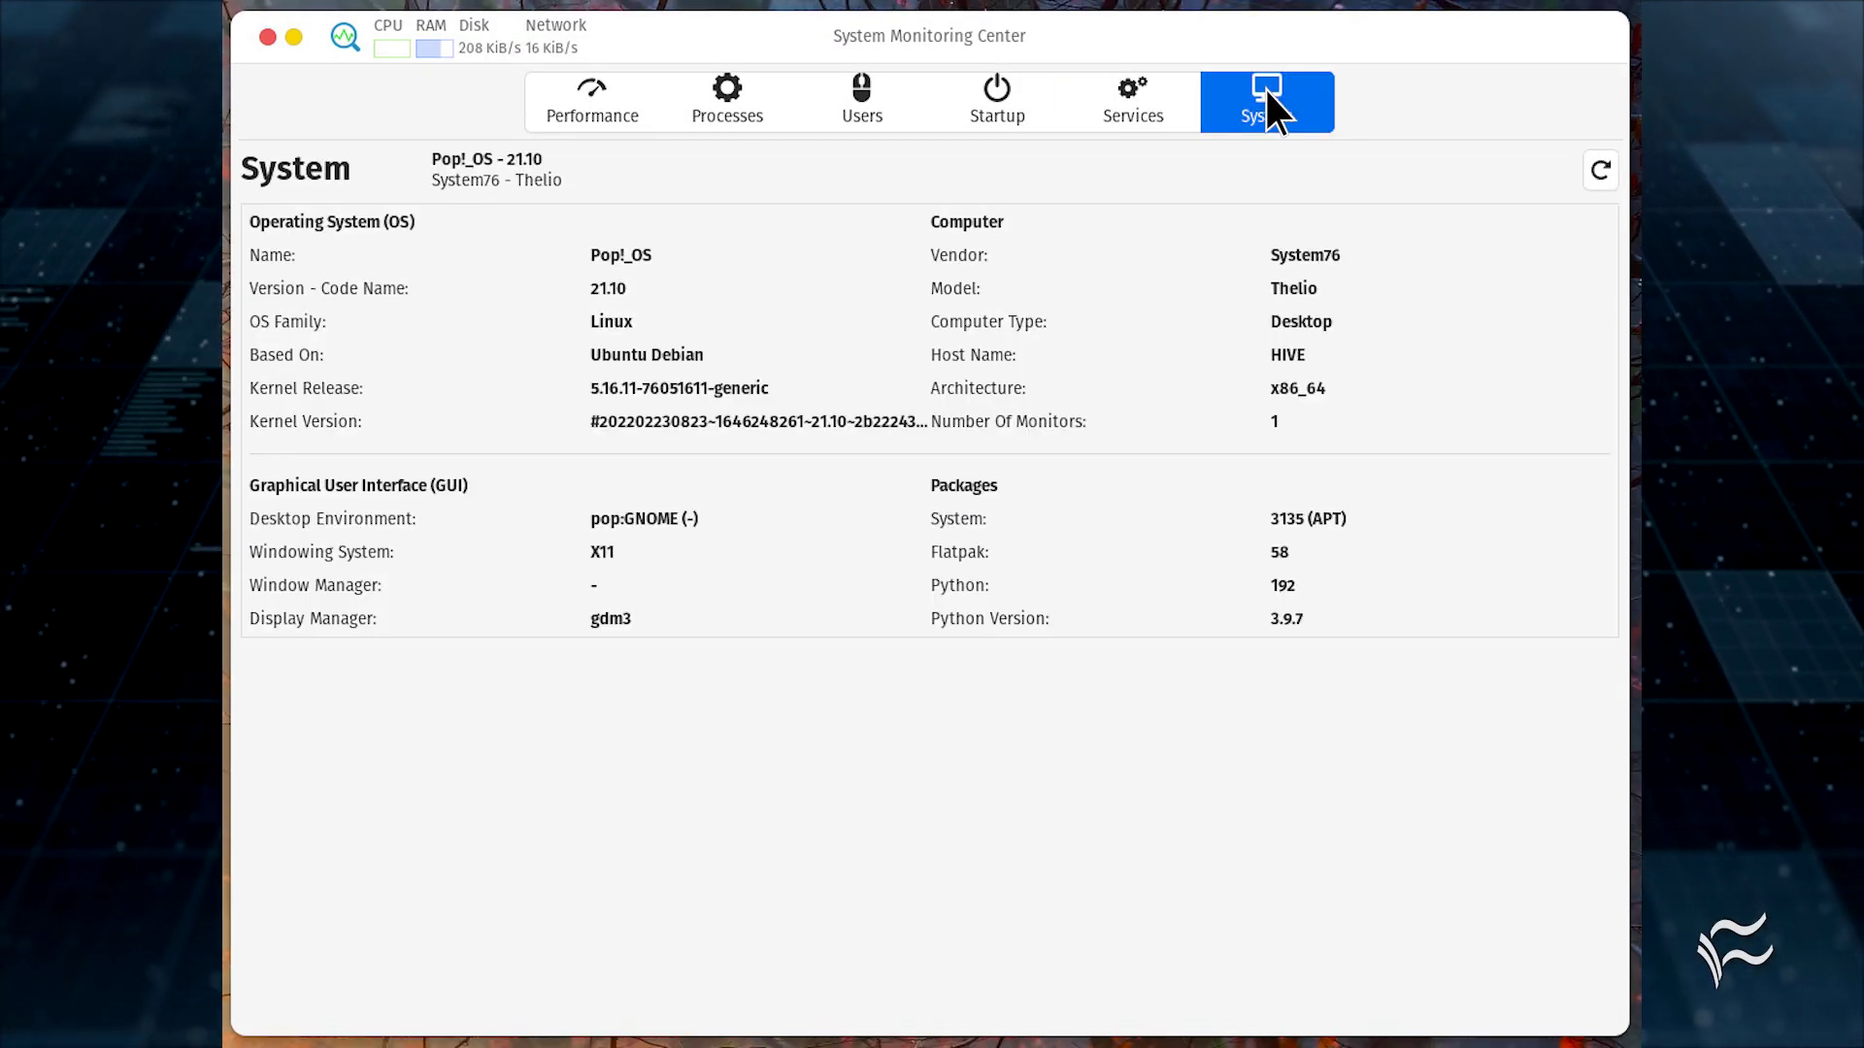